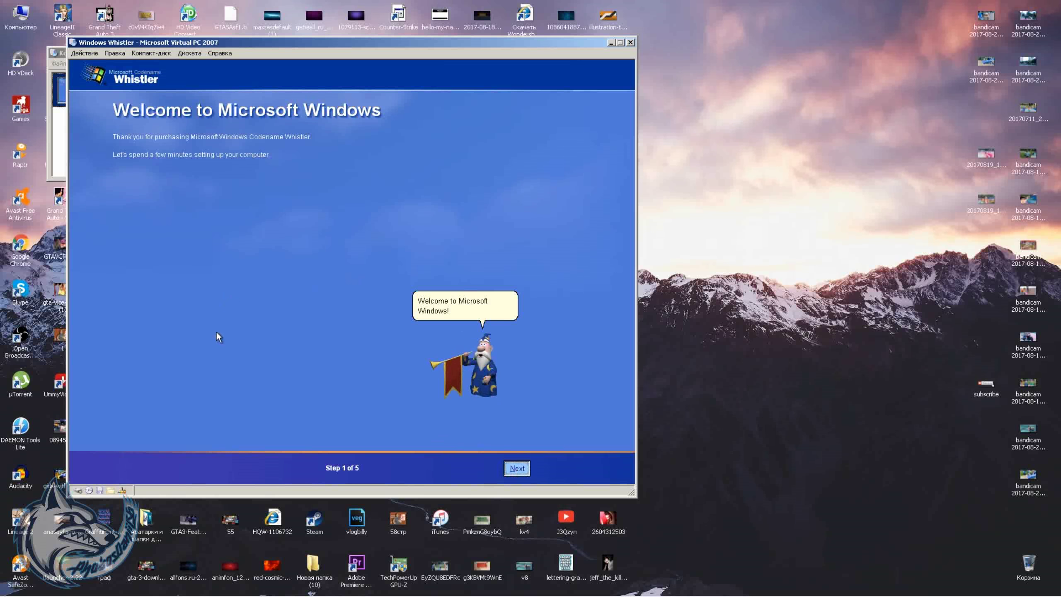
- Advance the Whistler setup wizard past its Welcome step
{"action": "key", "text": "Return"}
- Finish the setup wizard, skipping the Internet connection step and choosing to be reminded later about activation
{"action": "left_click", "coordinate": [516, 469]}
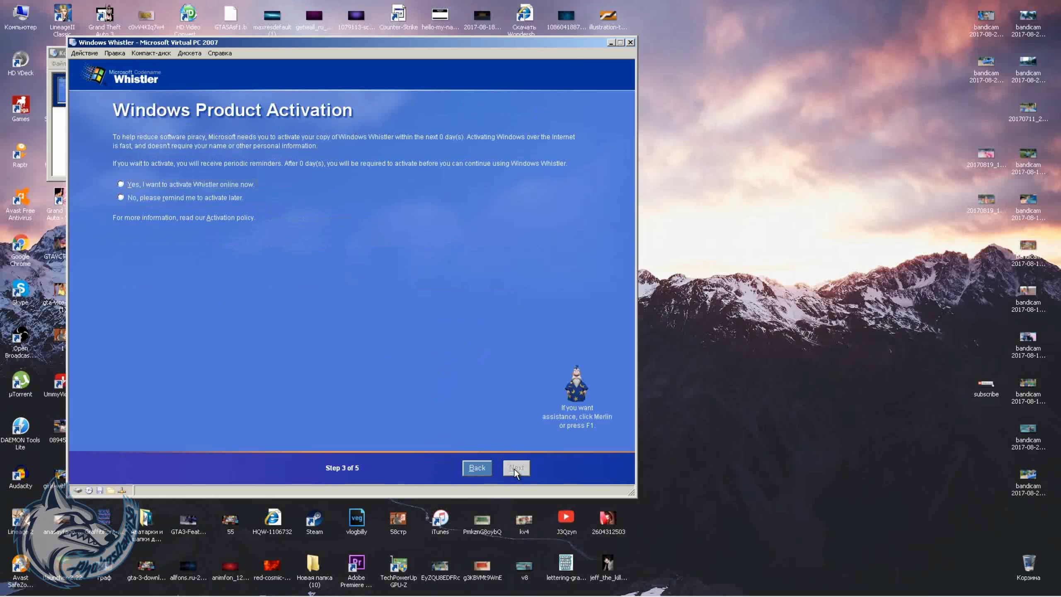
{"action": "left_click", "coordinate": [515, 469]}
{"action": "left_click", "coordinate": [508, 471]}
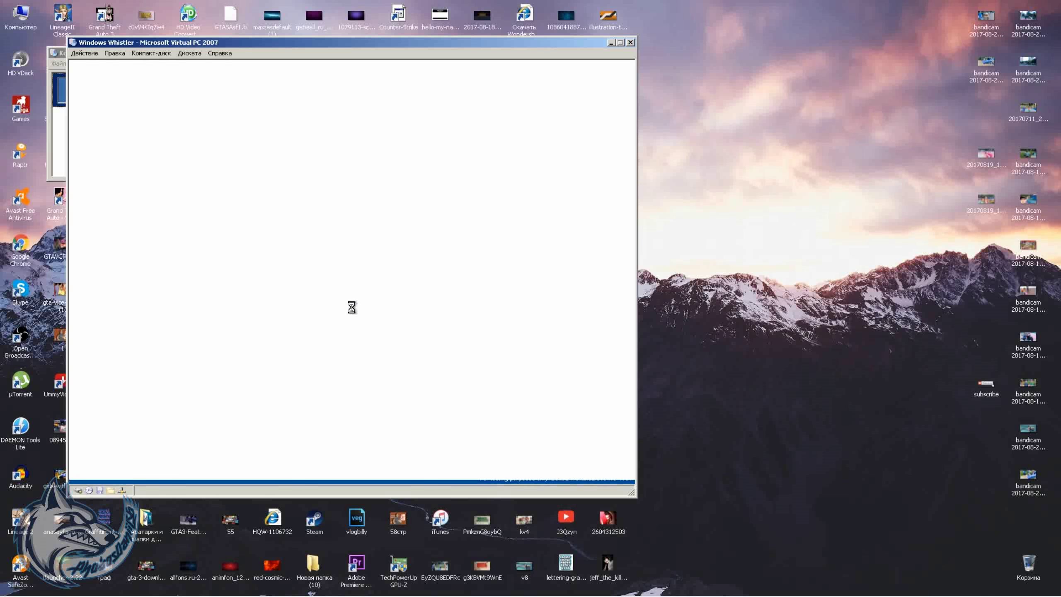
- Log on to the guest desktop with the account password and bring up the Start menu
{"action": "type", "text": "12345"}
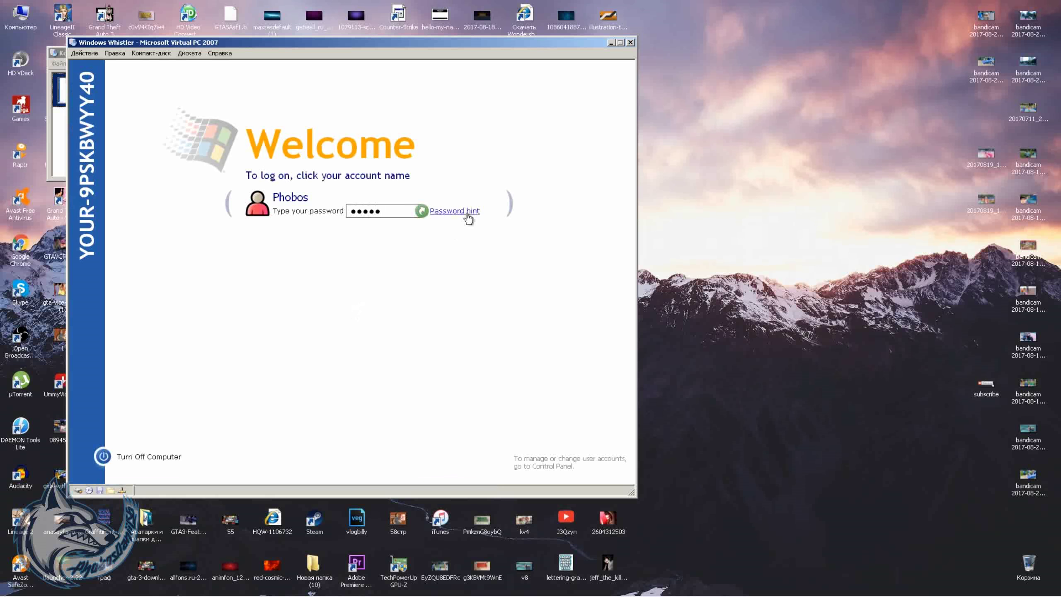
{"action": "left_click", "coordinate": [422, 211]}
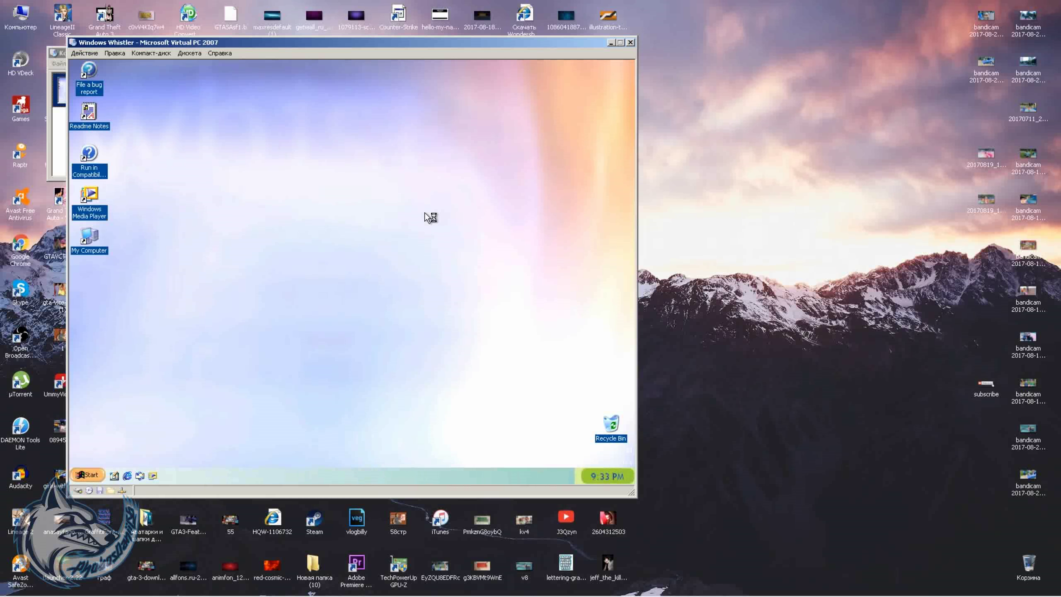
{"action": "left_click", "coordinate": [87, 476]}
- Launch Internet Explorer, then view and close My Computer's system properties
{"action": "left_click", "coordinate": [96, 475]}
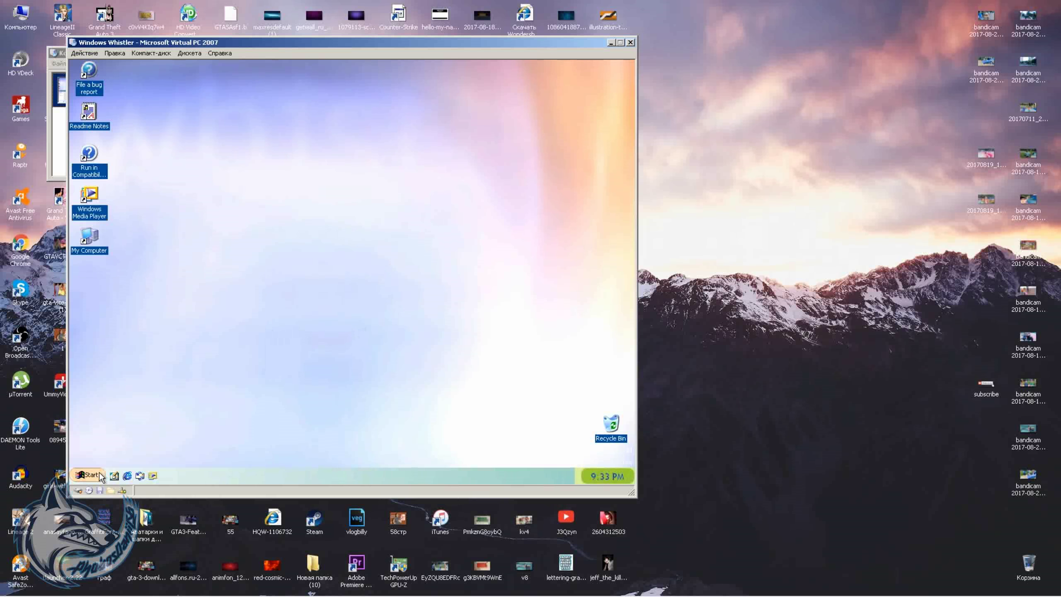
{"action": "left_click", "coordinate": [88, 475]}
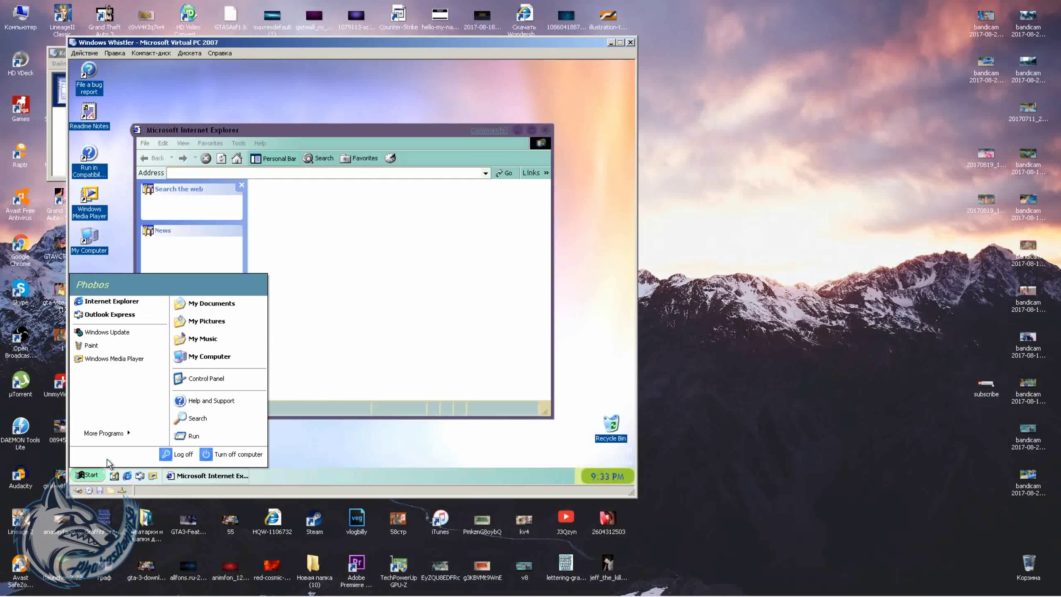
{"action": "right_click", "coordinate": [205, 358]}
{"action": "left_click", "coordinate": [226, 449]}
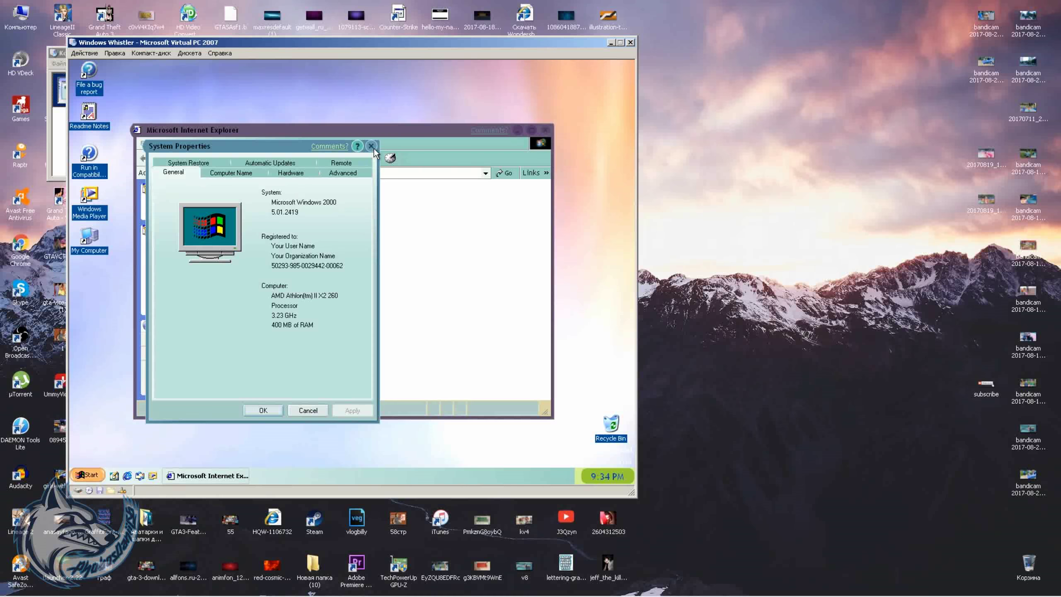
{"action": "left_click", "coordinate": [371, 146]}
- Launch Windows Media Player, dismiss its version information, and close it
{"action": "double_click", "coordinate": [89, 196]}
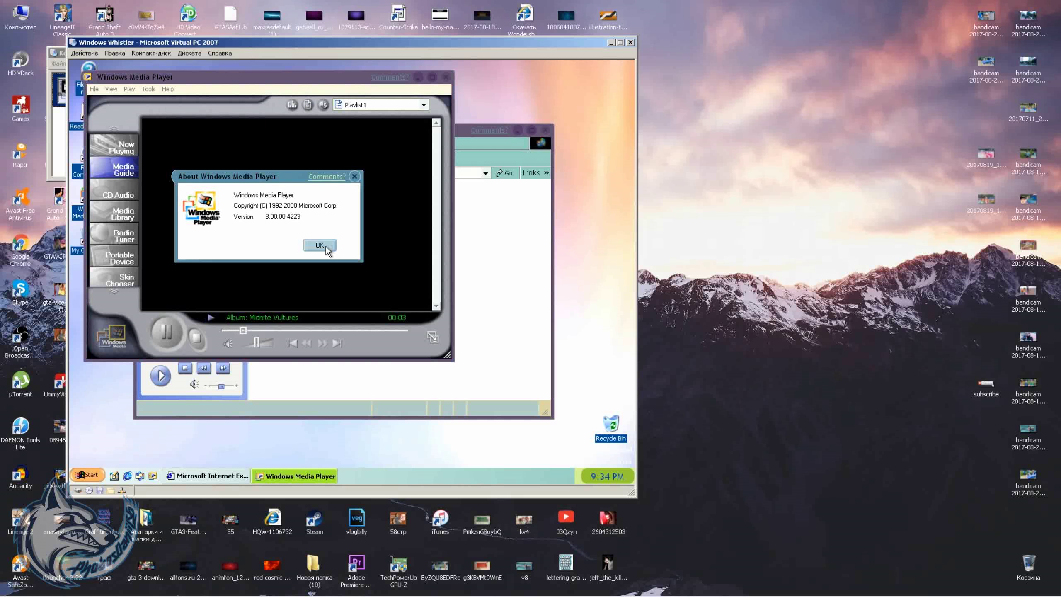
{"action": "left_click", "coordinate": [319, 244]}
{"action": "left_click", "coordinate": [87, 475]}
- Check the Windows version with winver from Run, then launch dxdiag
{"action": "left_click", "coordinate": [193, 436]}
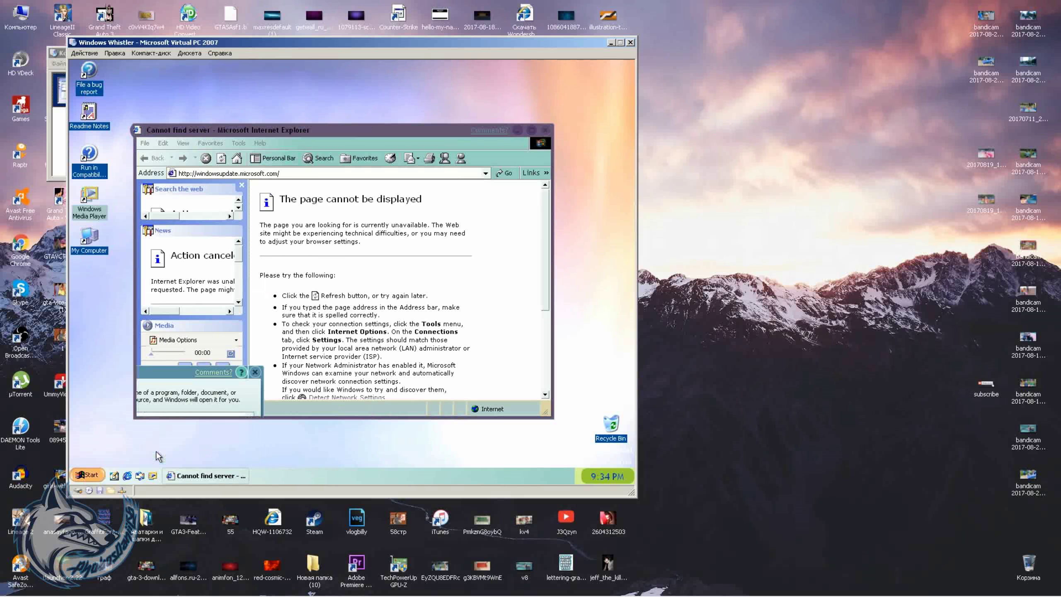
{"action": "key", "text": "Return"}
{"action": "key", "text": "Return"}
{"action": "key", "text": "alt+F4"}
{"action": "left_click", "coordinate": [88, 475]}
{"action": "left_click", "coordinate": [193, 436]}
{"action": "type", "text": "dxdiag"}
{"action": "key", "text": "Return"}
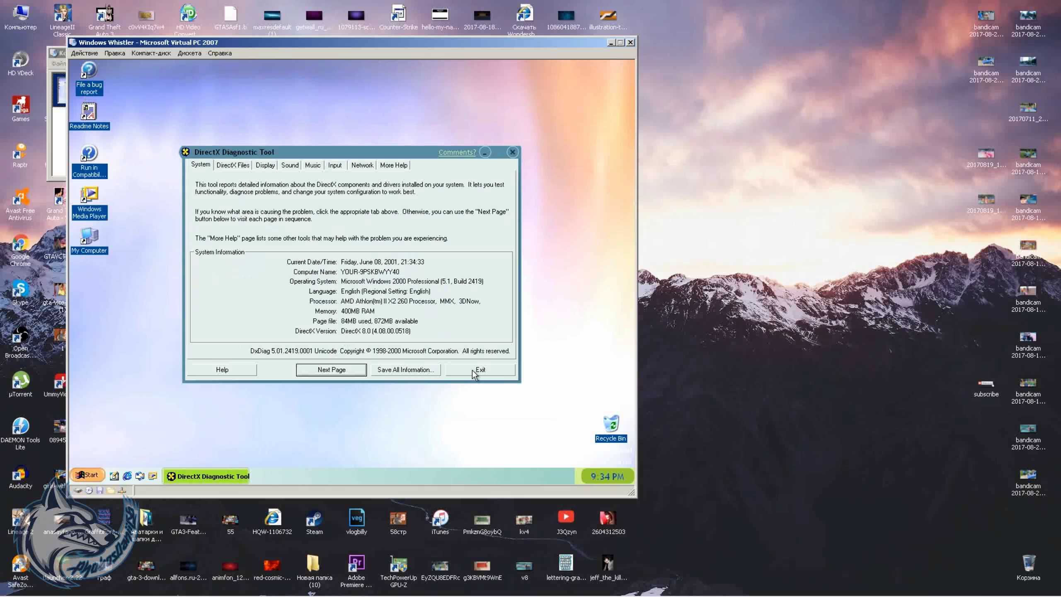
- On DxDiag's Display page, pass the DirectDraw test and start the Direct3D cube test
{"action": "left_click", "coordinate": [233, 165]}
{"action": "left_click", "coordinate": [265, 164]}
{"action": "left_click", "coordinate": [472, 284]}
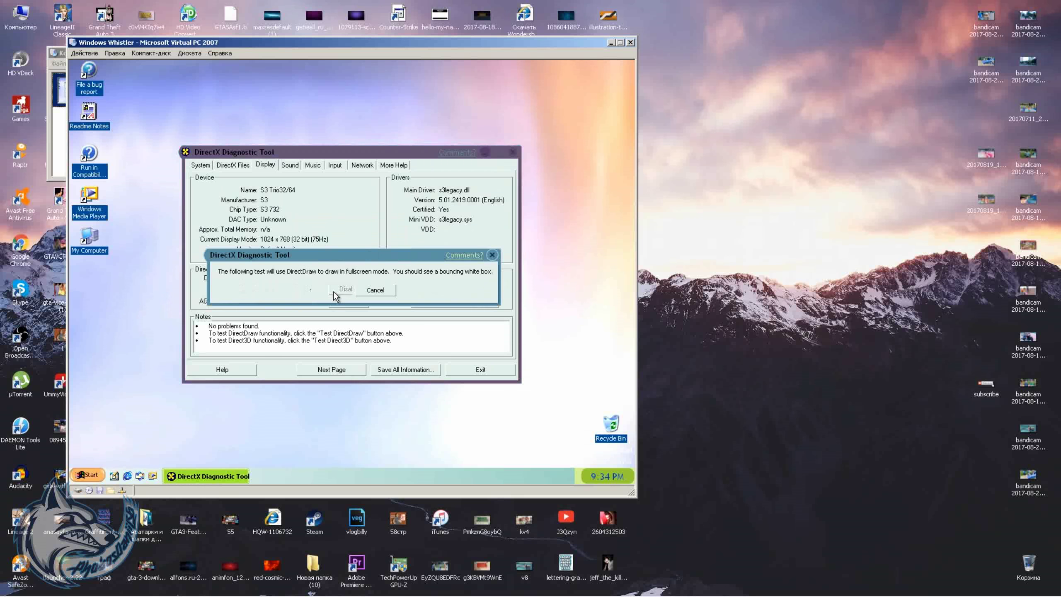
{"action": "left_click", "coordinate": [334, 292]}
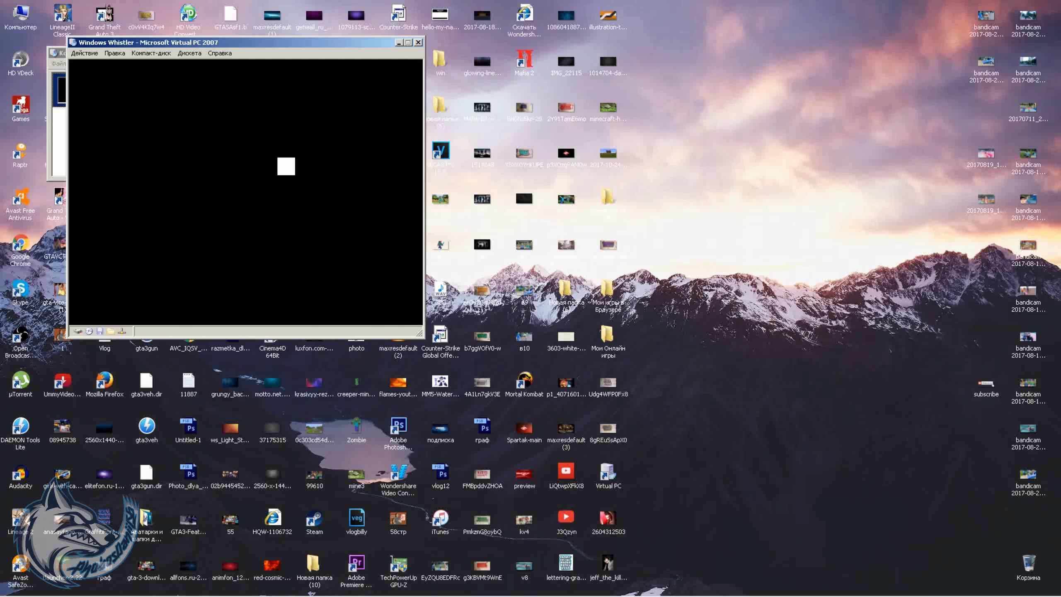
{"action": "left_click", "coordinate": [332, 232]}
{"action": "left_click", "coordinate": [326, 228]}
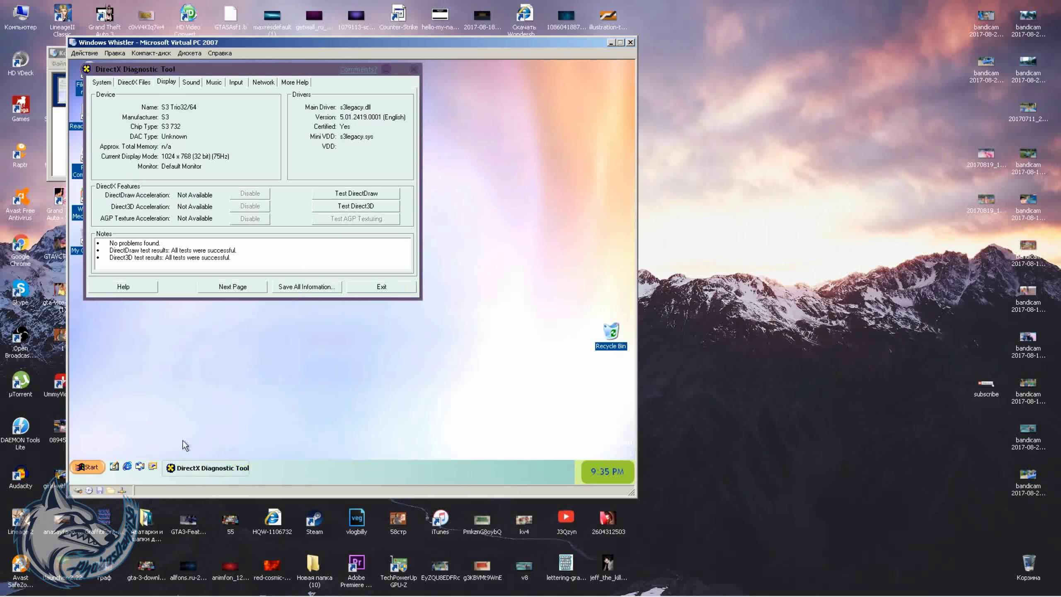
- Exit the DirectX Diagnostic Tool
{"action": "right_click", "coordinate": [287, 408]}
{"action": "left_click", "coordinate": [209, 467]}
{"action": "left_click", "coordinate": [474, 377]}
- Review and accept the taskbar properties, then move the Recycle Bin icon lower on the desktop
{"action": "right_click", "coordinate": [388, 468]}
{"action": "left_click", "coordinate": [418, 476]}
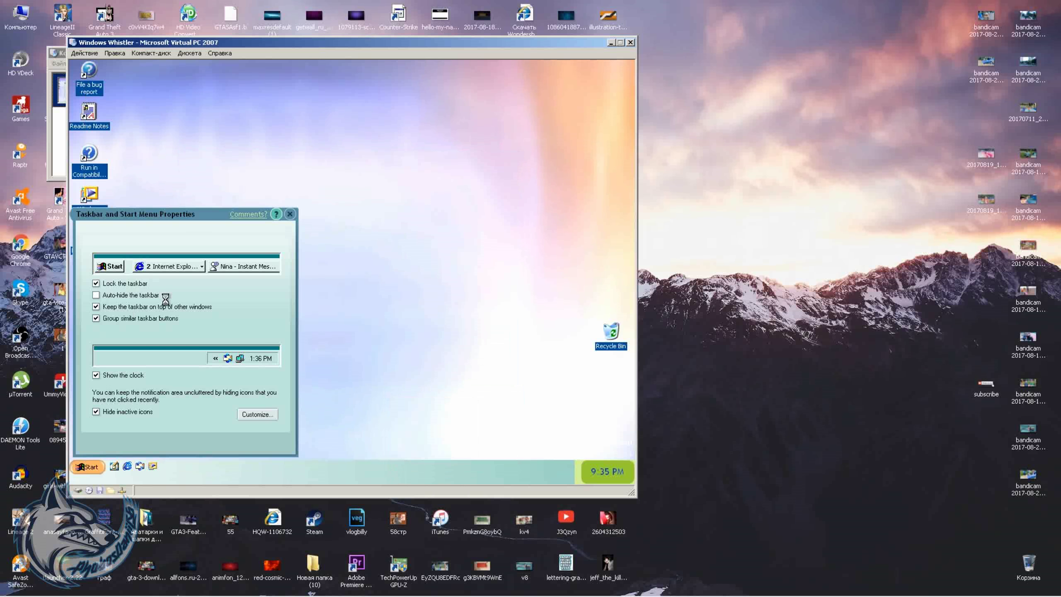
{"action": "mouse_move", "coordinate": [296, 457]}
{"action": "left_mouse_down"}
{"action": "mouse_move", "coordinate": [310, 434]}
{"action": "mouse_move", "coordinate": [299, 465]}
{"action": "left_mouse_up"}
{"action": "left_click", "coordinate": [182, 444]}
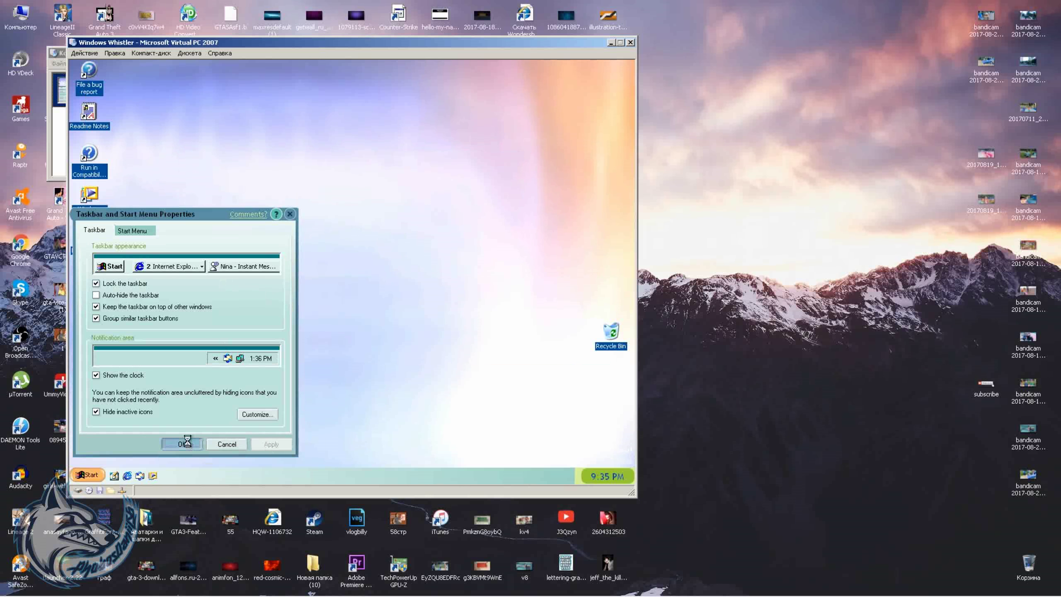
{"action": "left_click_drag", "start_coordinate": [611, 332], "coordinate": [611, 439]}
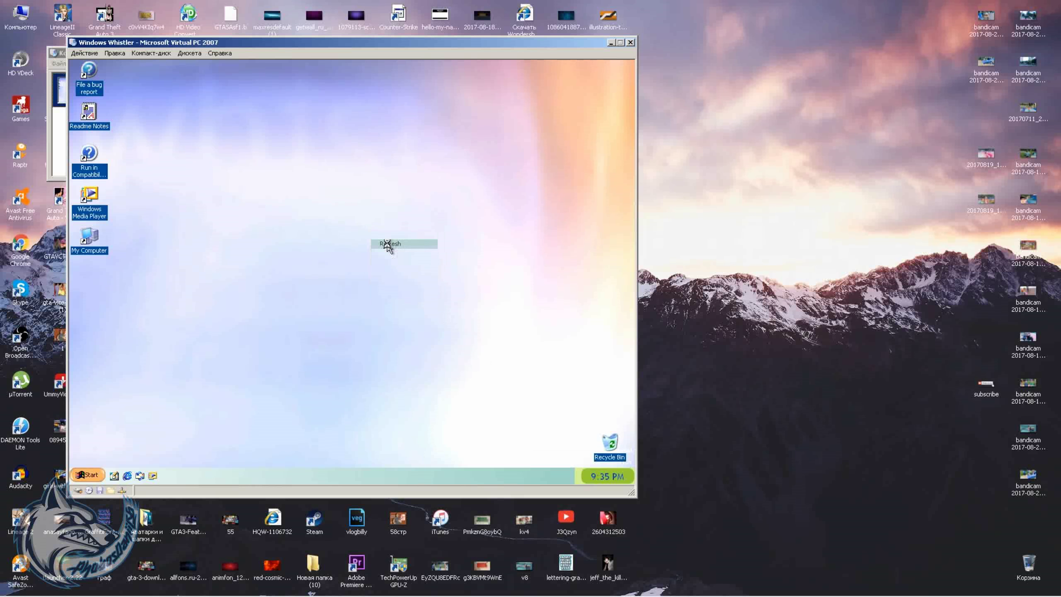
{"action": "left_click", "coordinate": [94, 475]}
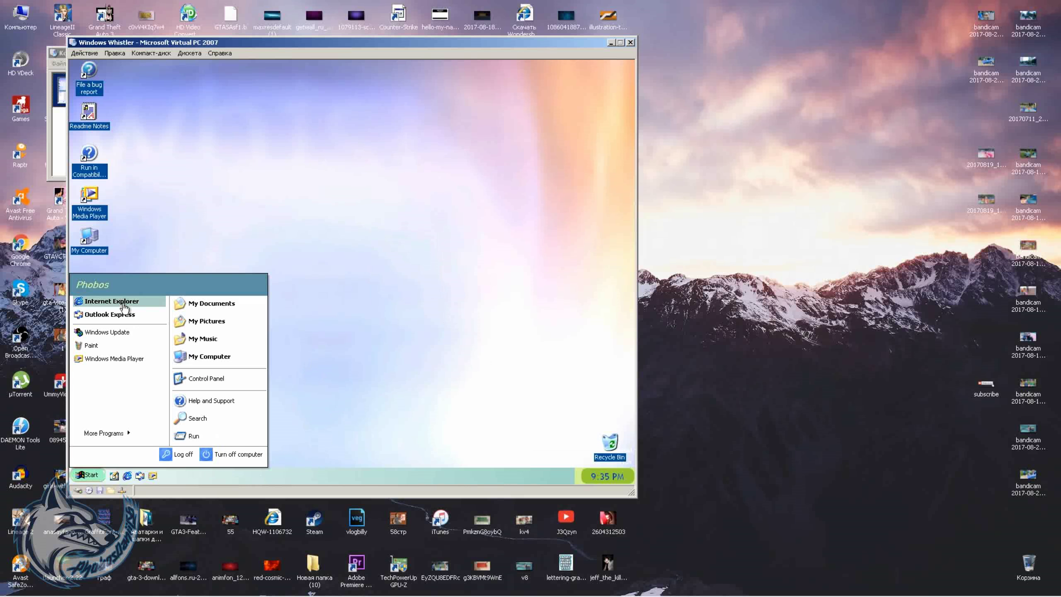
- Show Internet Explorer's About version information from its Help menu
{"action": "left_click", "coordinate": [111, 301]}
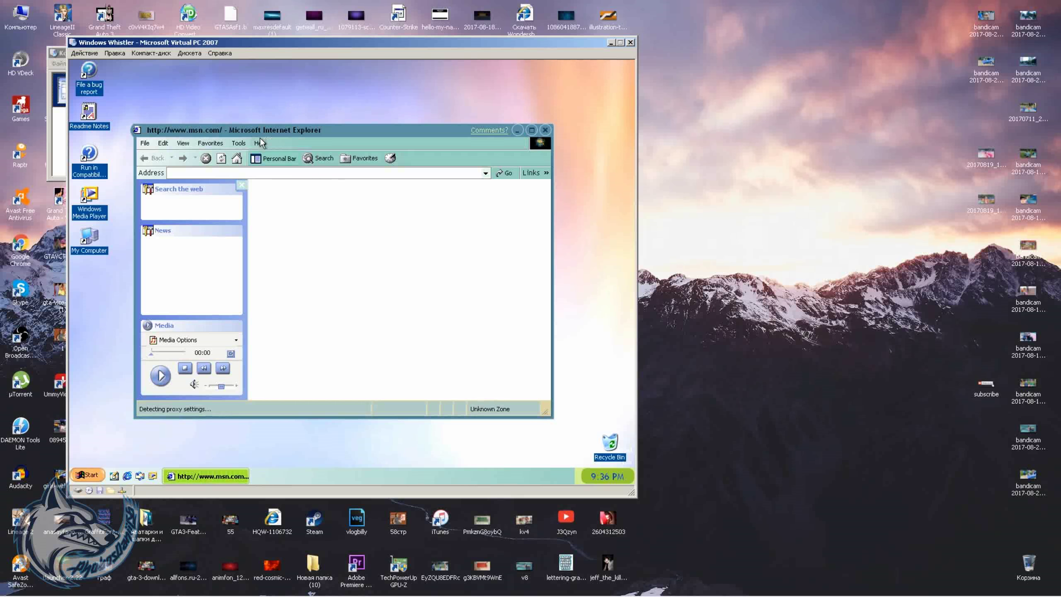
{"action": "left_click", "coordinate": [260, 143]}
{"action": "left_click", "coordinate": [284, 212]}
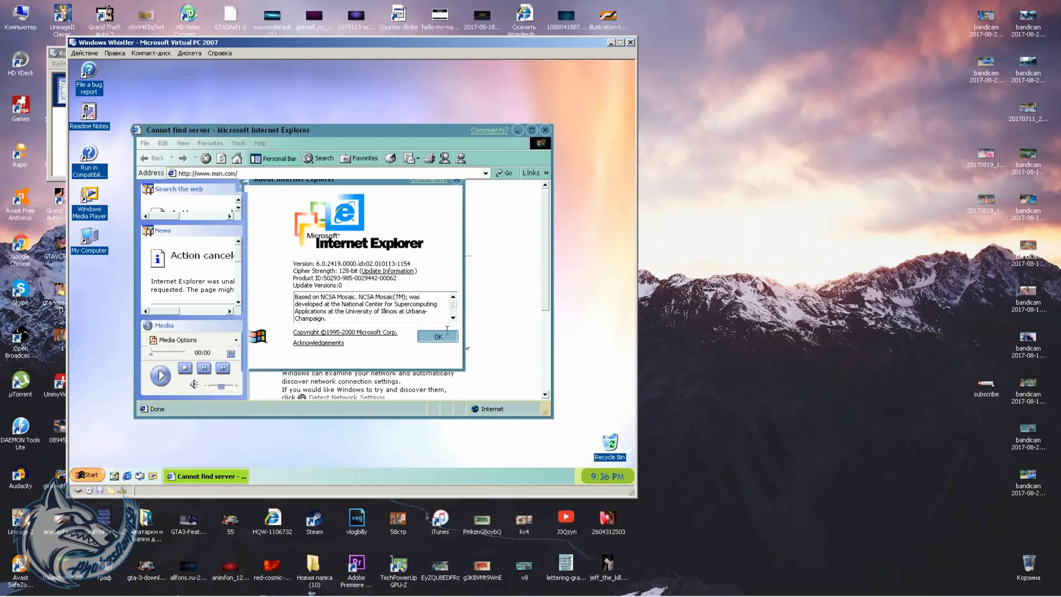
- Dismiss the Internet Explorer version information and turn off the guest computer
{"action": "left_click", "coordinate": [81, 476]}
{"action": "left_click", "coordinate": [206, 459]}
{"action": "left_click", "coordinate": [353, 249]}
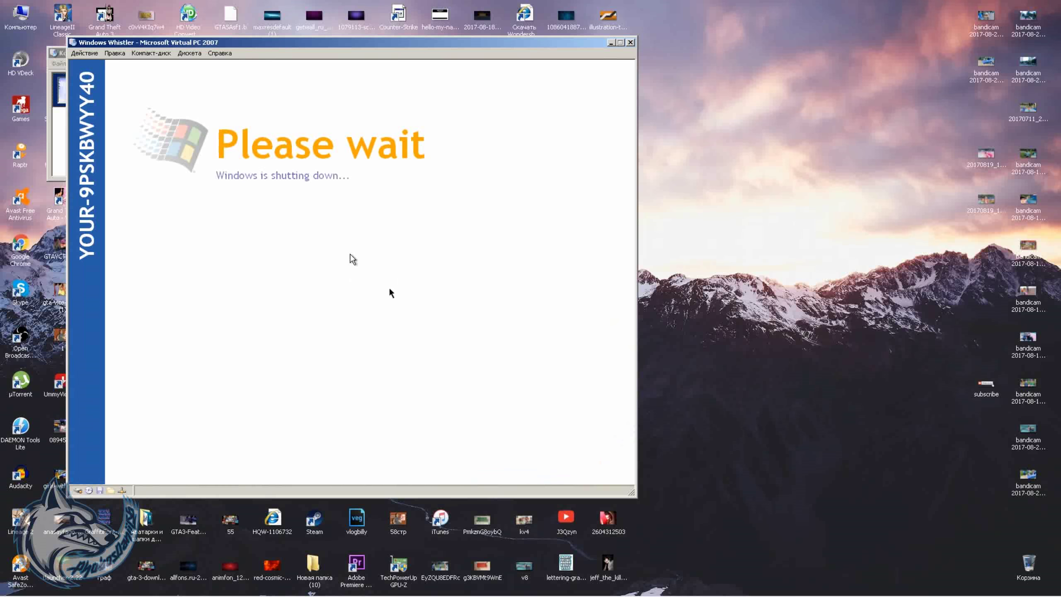